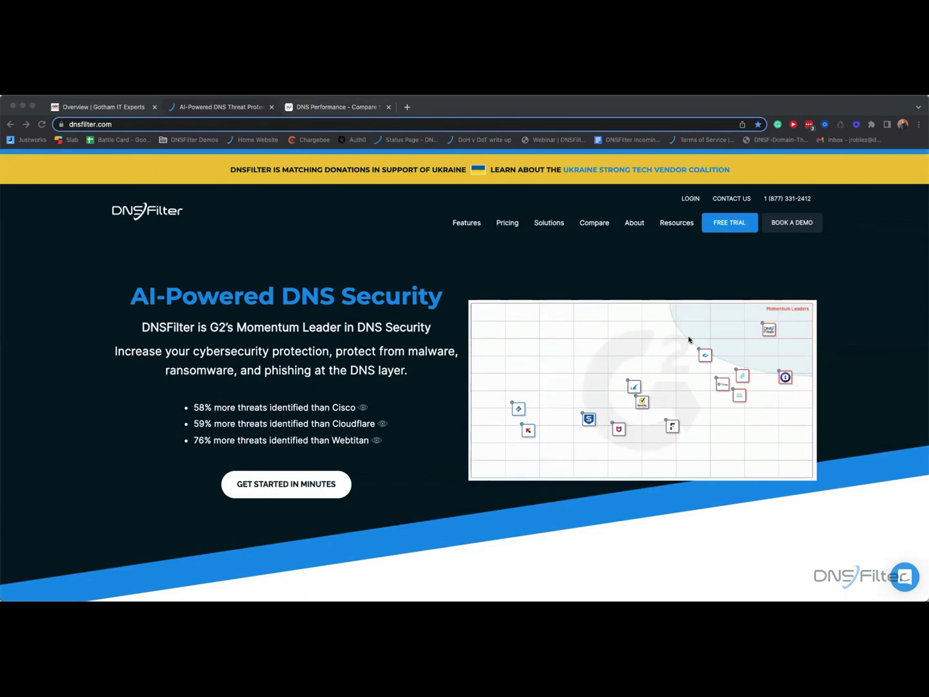
scroll(691, 343, "down", 2)
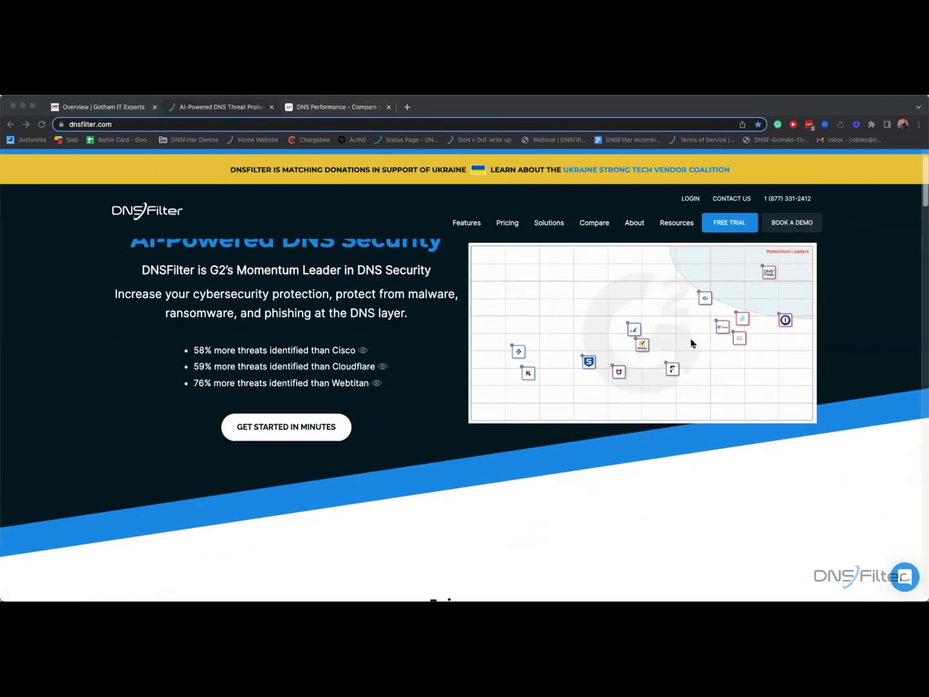
scroll(691, 343, "down", 1)
scroll(691, 343, "down", 1)
scroll(691, 344, "down", 1)
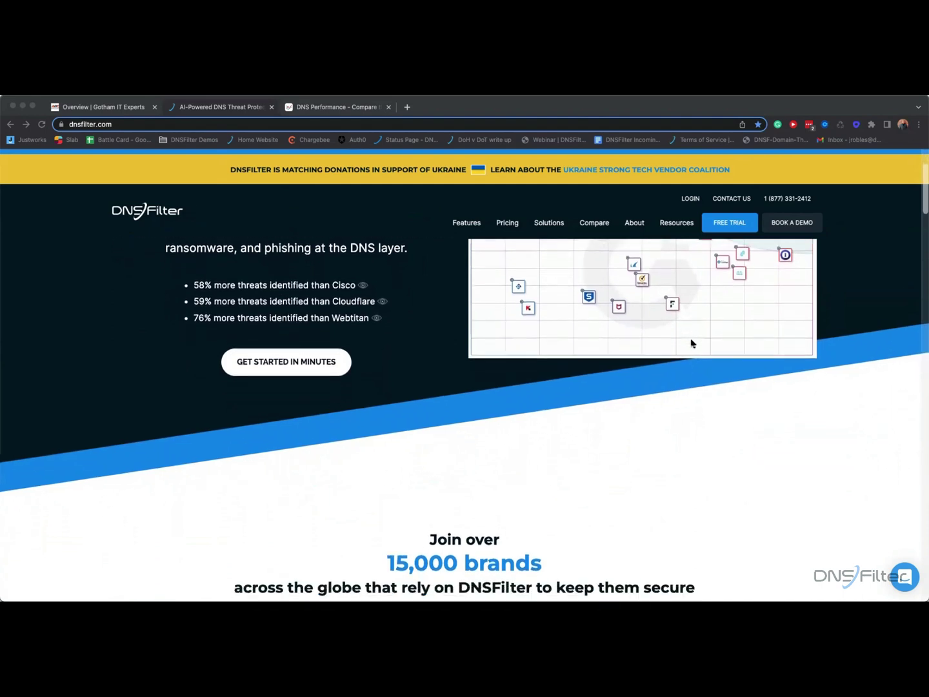
scroll(691, 343, "down", 2)
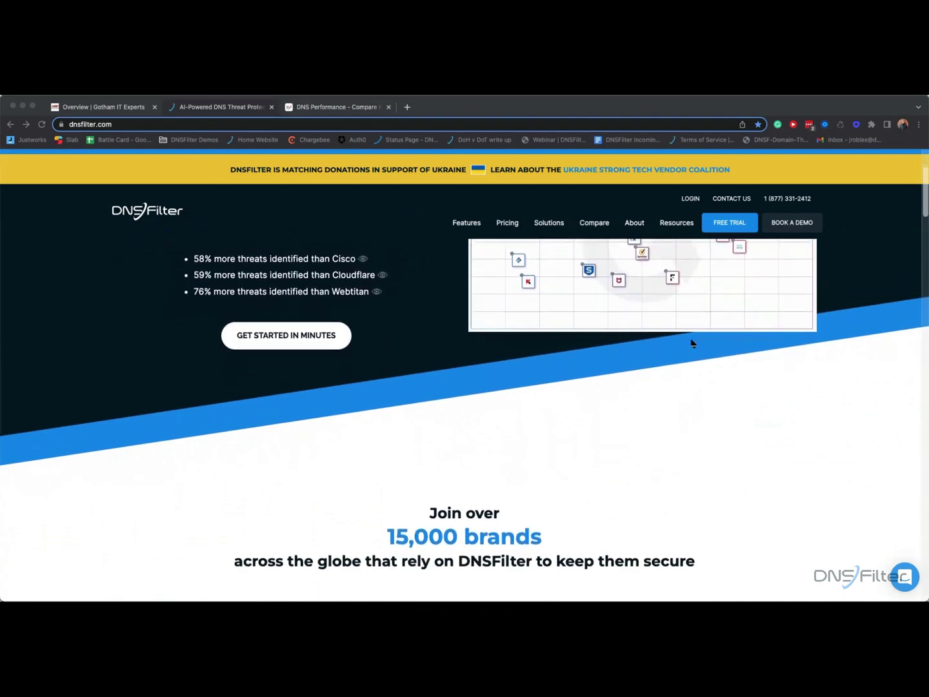
scroll(691, 343, "down", 1)
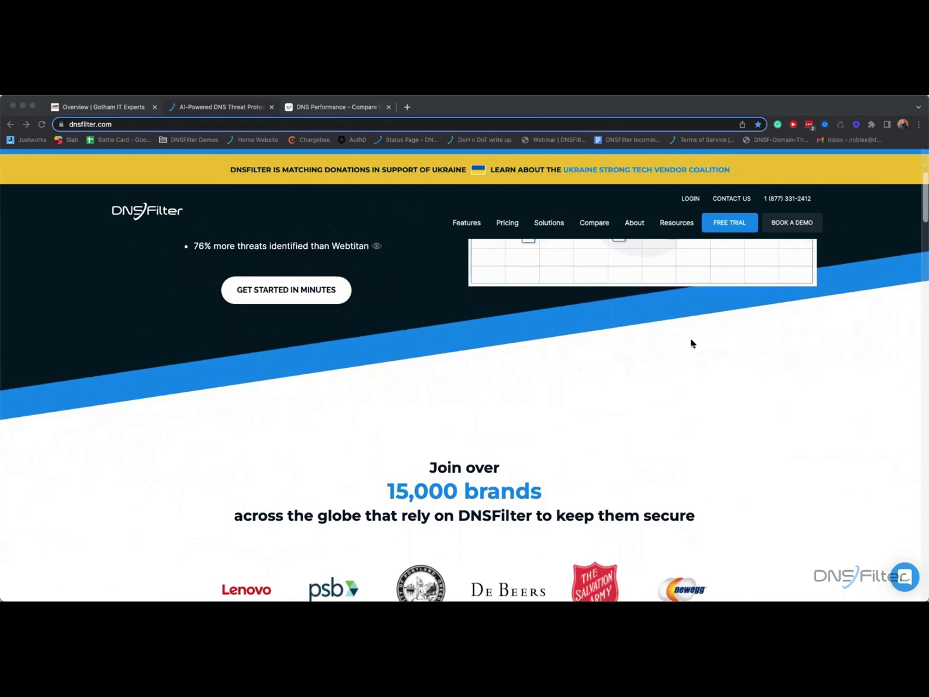
scroll(691, 342, "down", 1)
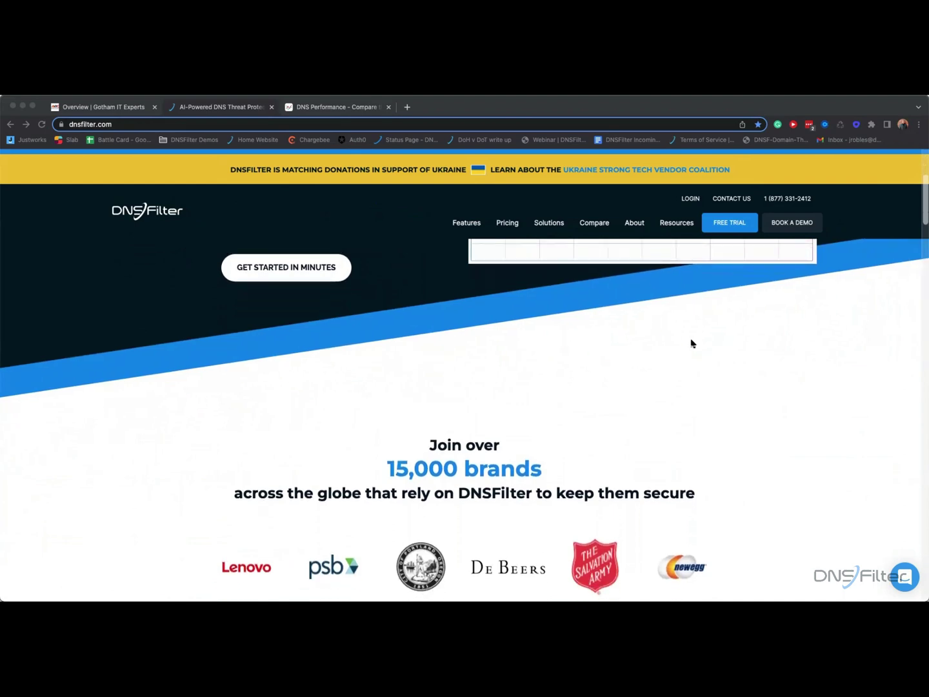
scroll(692, 343, "down", 1)
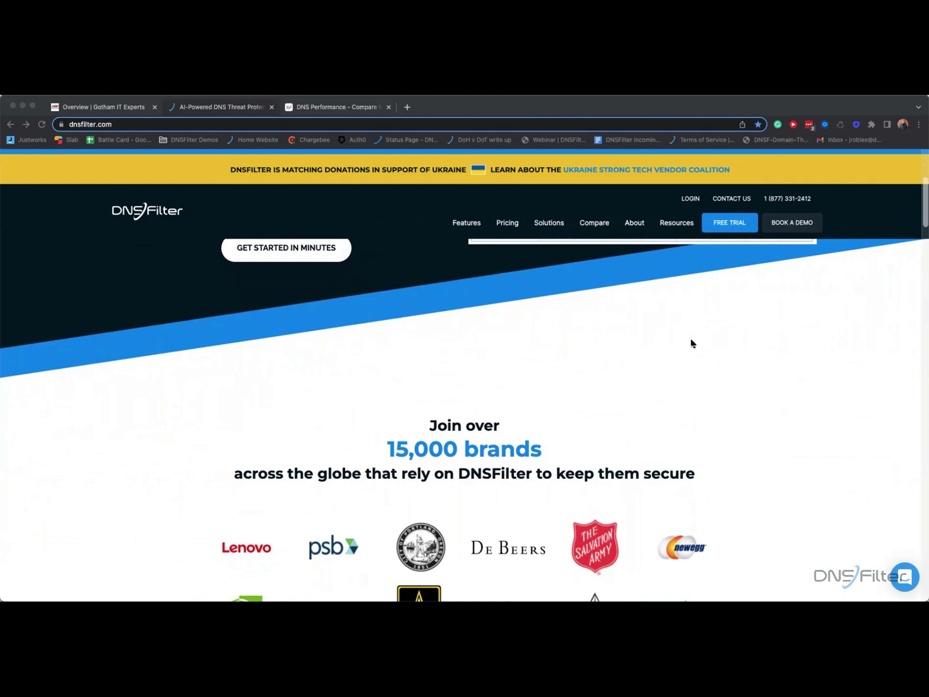
scroll(691, 343, "down", 3)
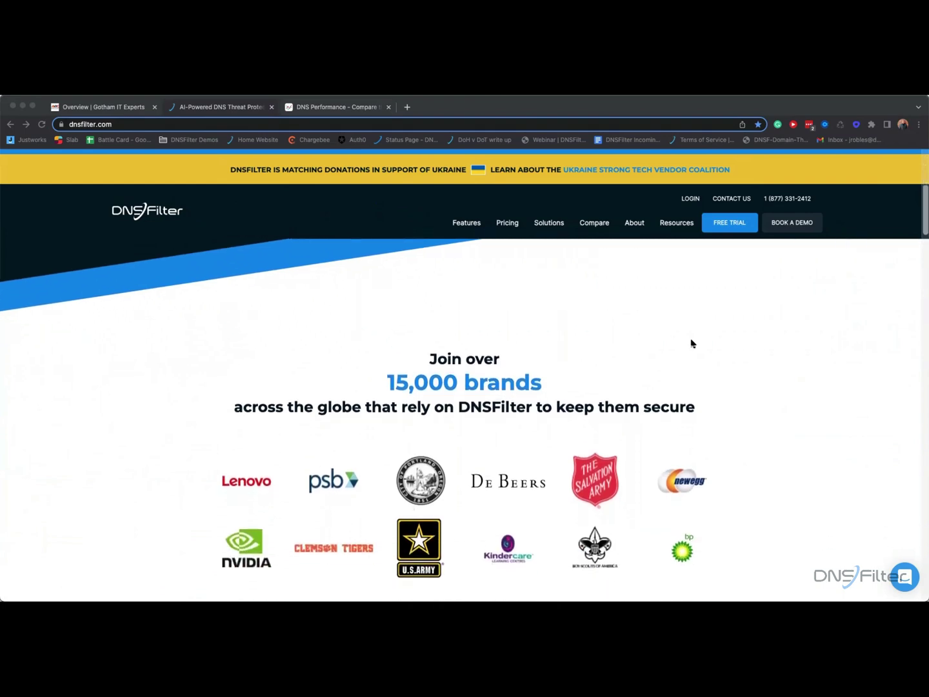
scroll(692, 343, "down", 3)
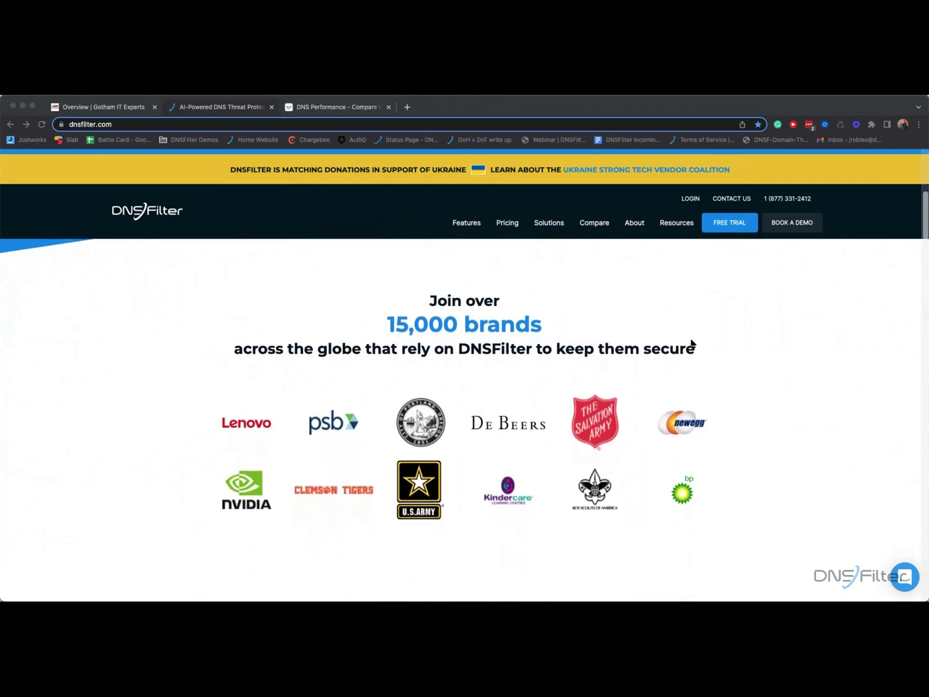
scroll(691, 342, "down", 1)
scroll(691, 343, "down", 1)
scroll(691, 342, "down", 3)
scroll(692, 342, "down", 1)
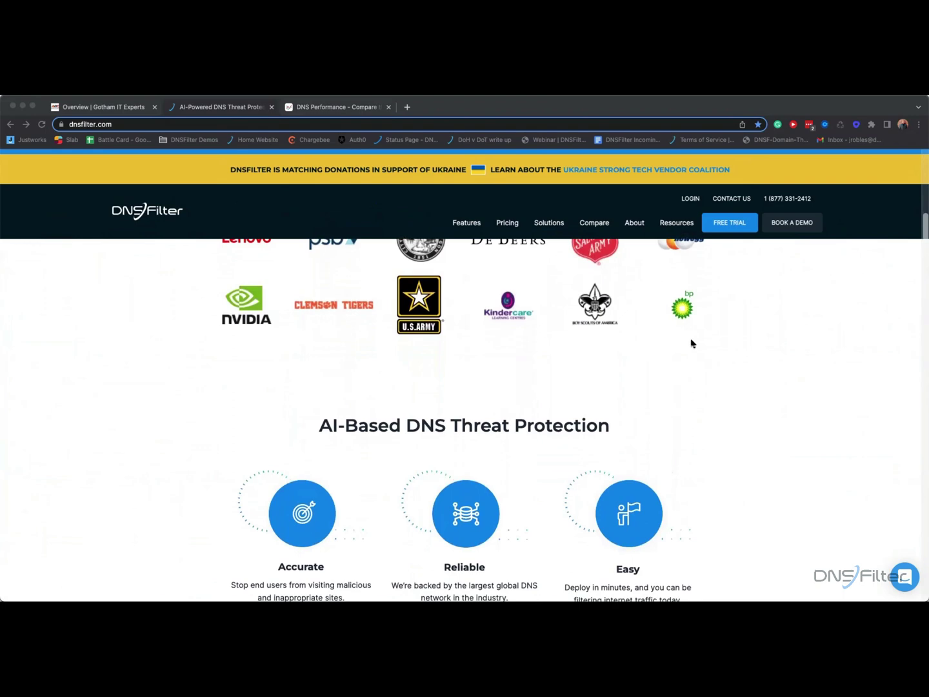
scroll(691, 343, "down", 2)
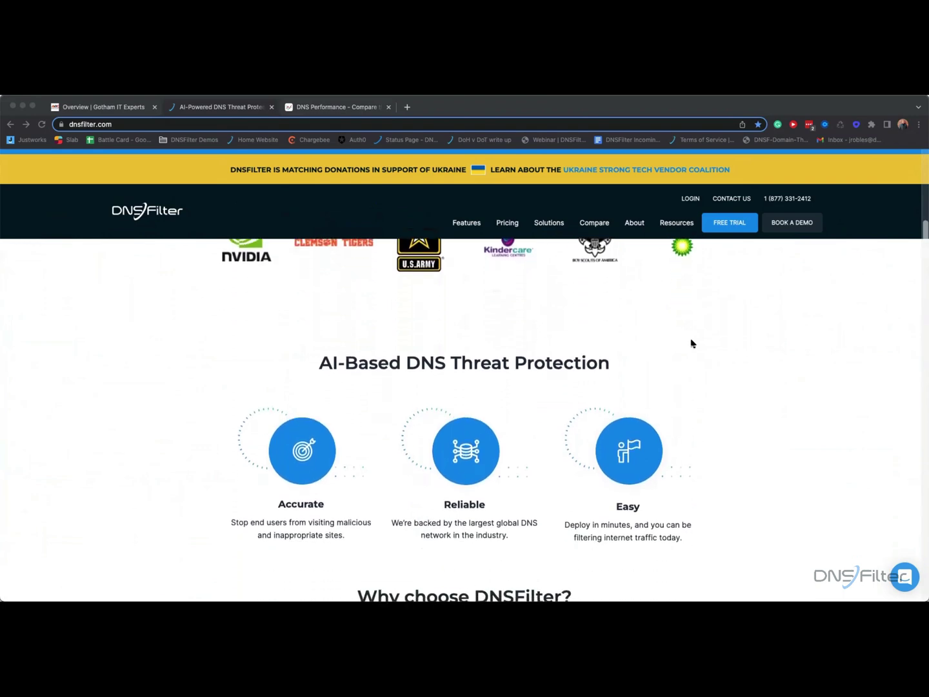
scroll(691, 342, "down", 1)
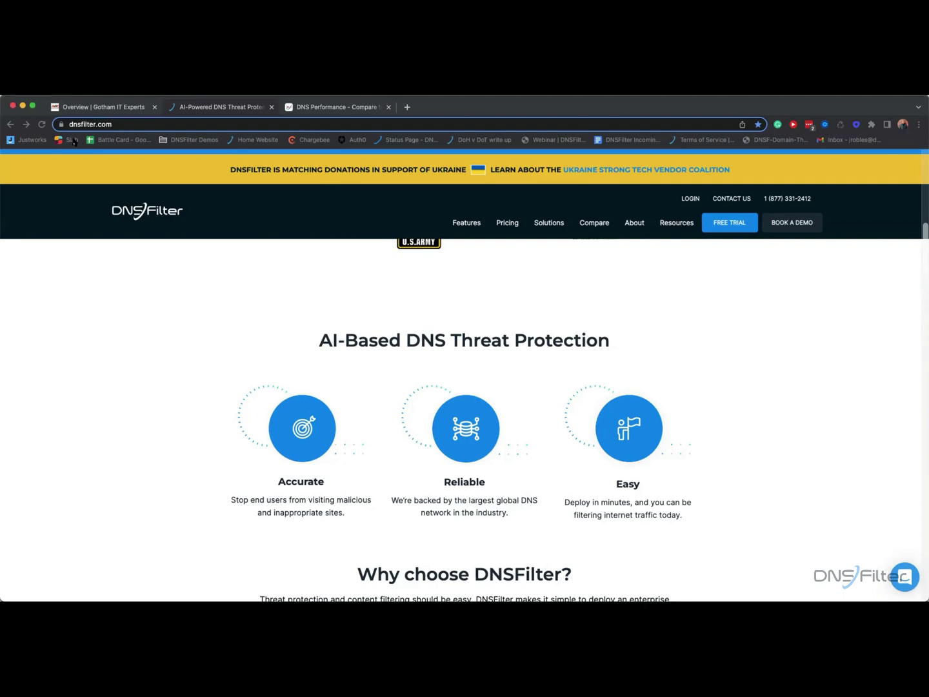
Go to the dashboard's Policies list and bring up the Block Threats policy for editing
left_click(94, 109)
left_click(44, 222)
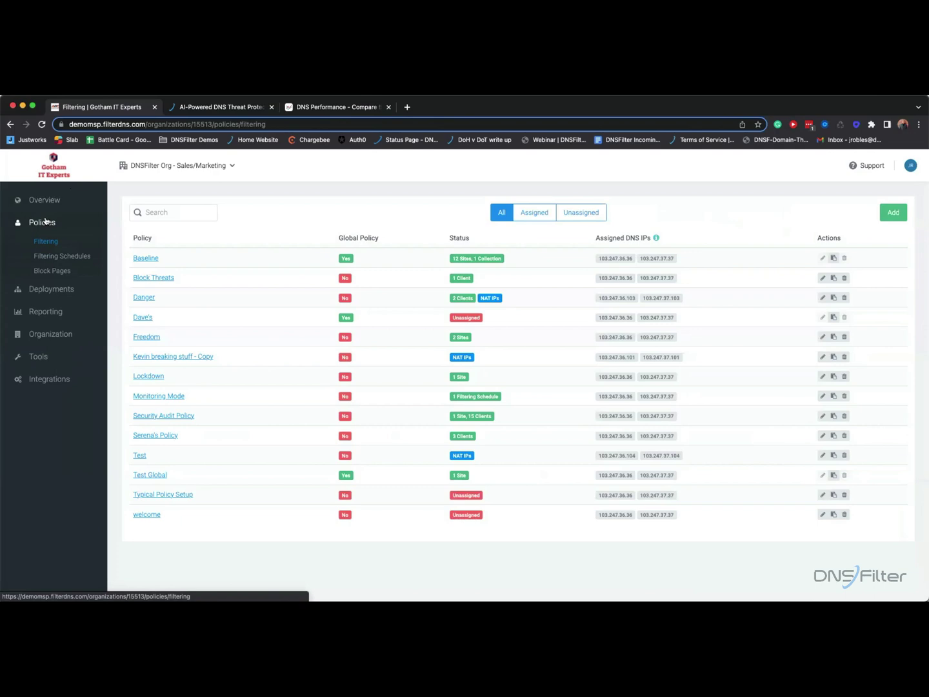
left_click(155, 278)
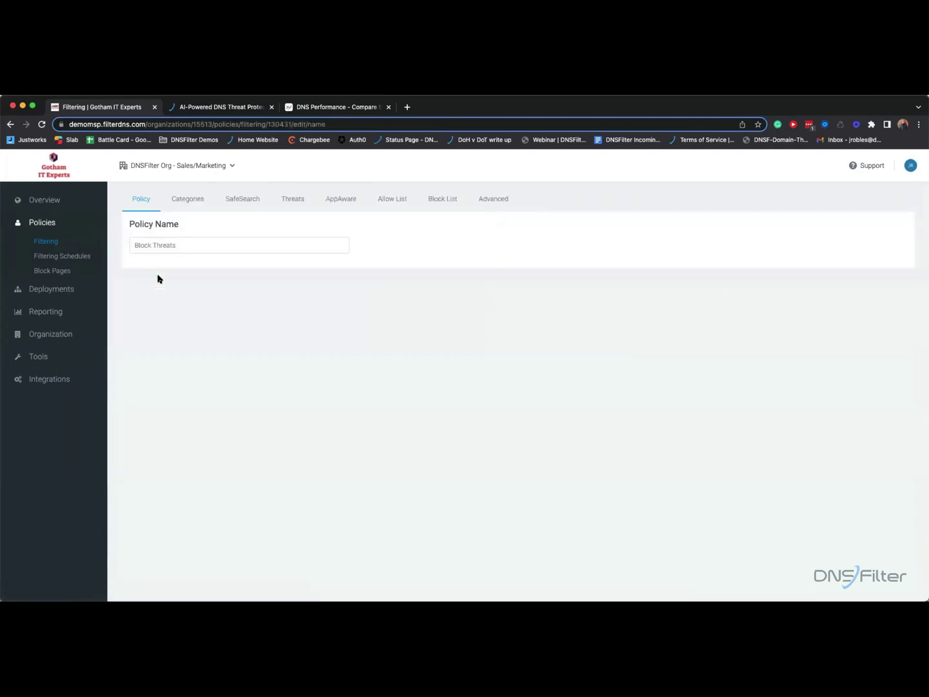
Walk through the policy's categories, SafeSearch, threats and AppAware settings
left_click(181, 203)
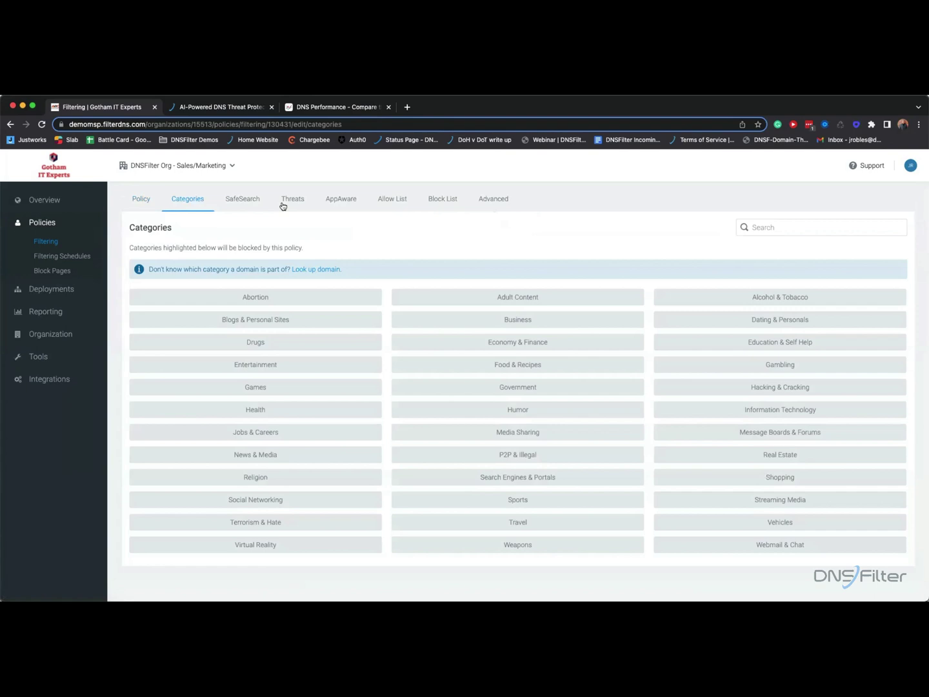
left_click(230, 205)
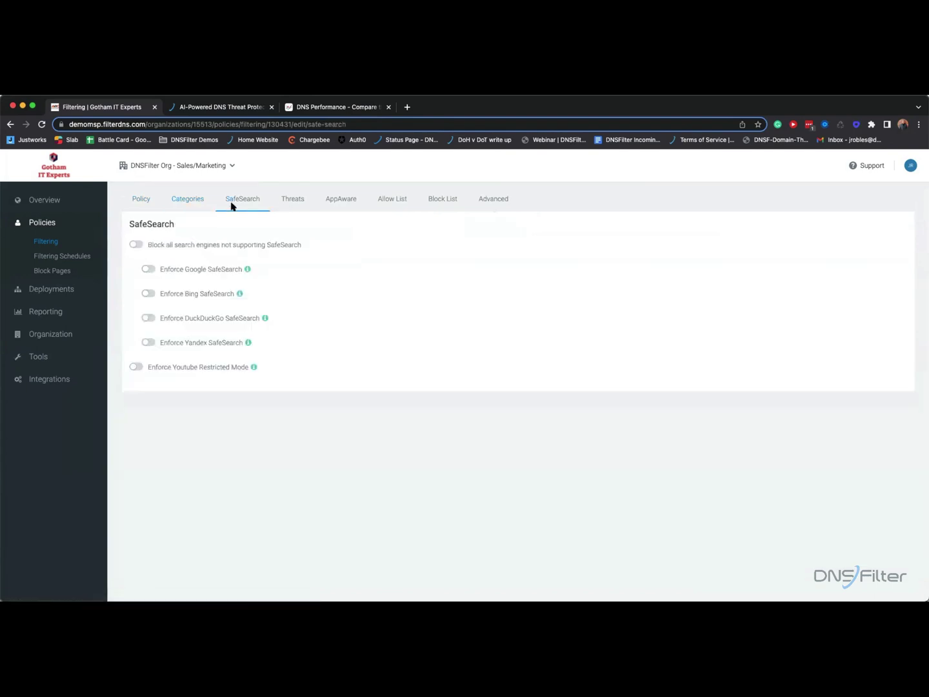
left_click(293, 204)
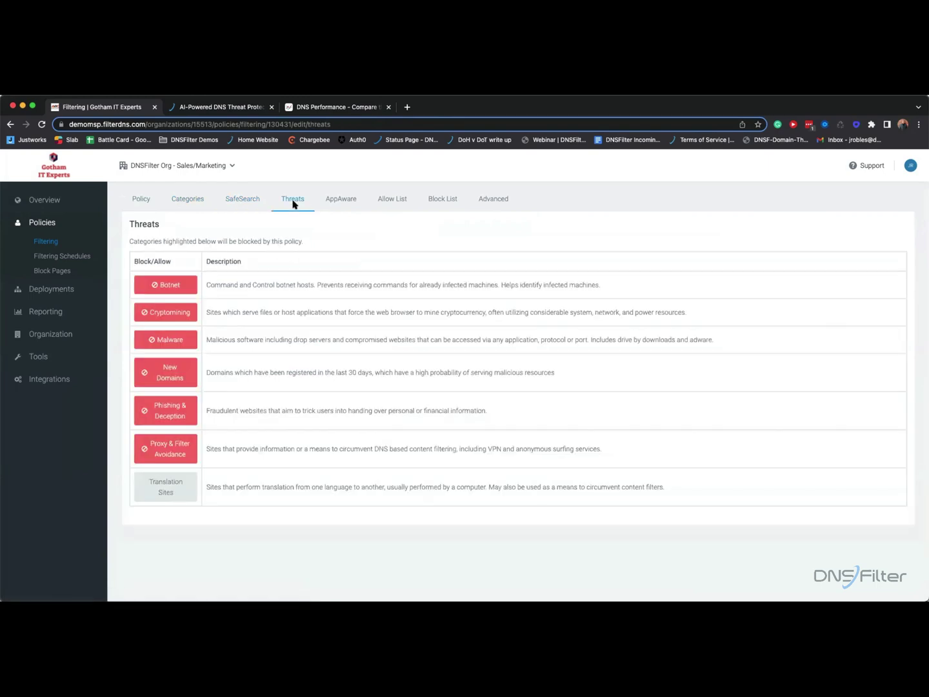
left_click(330, 202)
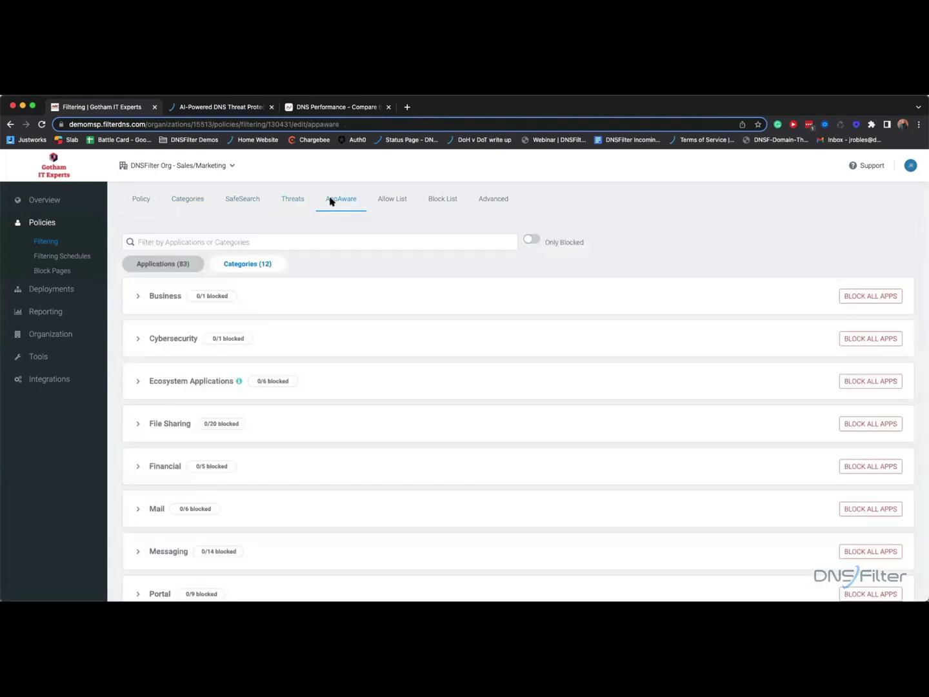
Show the policy's allowed-domains list, then its blocked-domains list
left_click(385, 202)
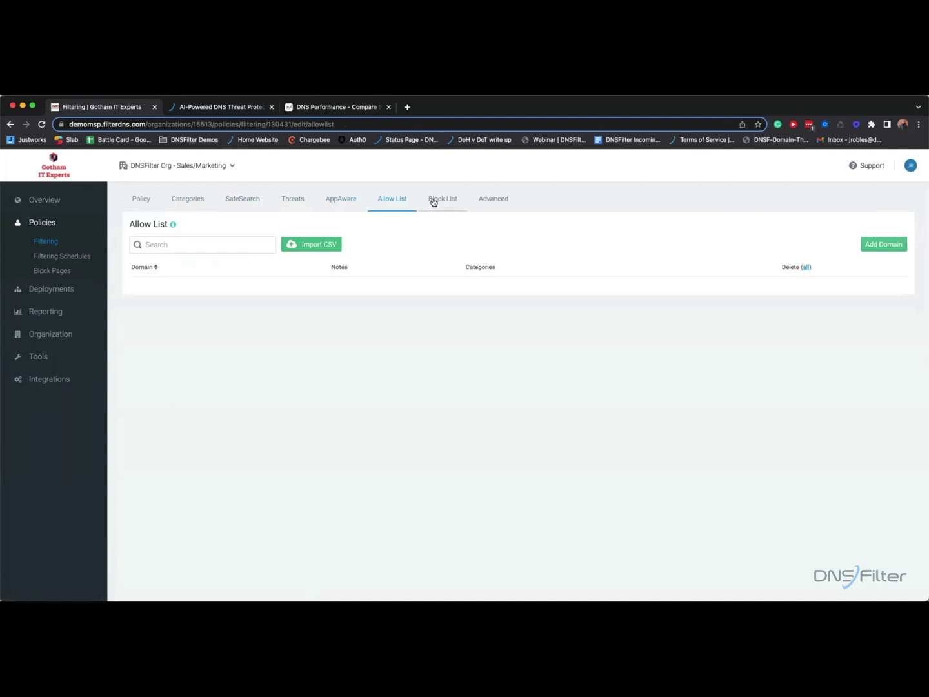
left_click(434, 202)
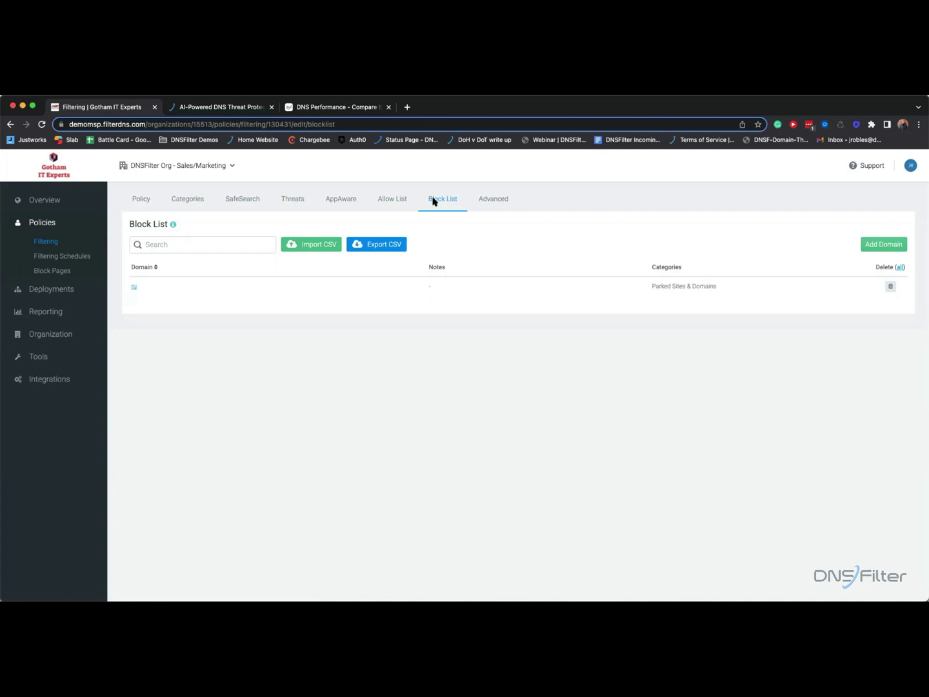
From Deployments, edit the 'welcome' site and list the policies assignable to it
left_click(40, 296)
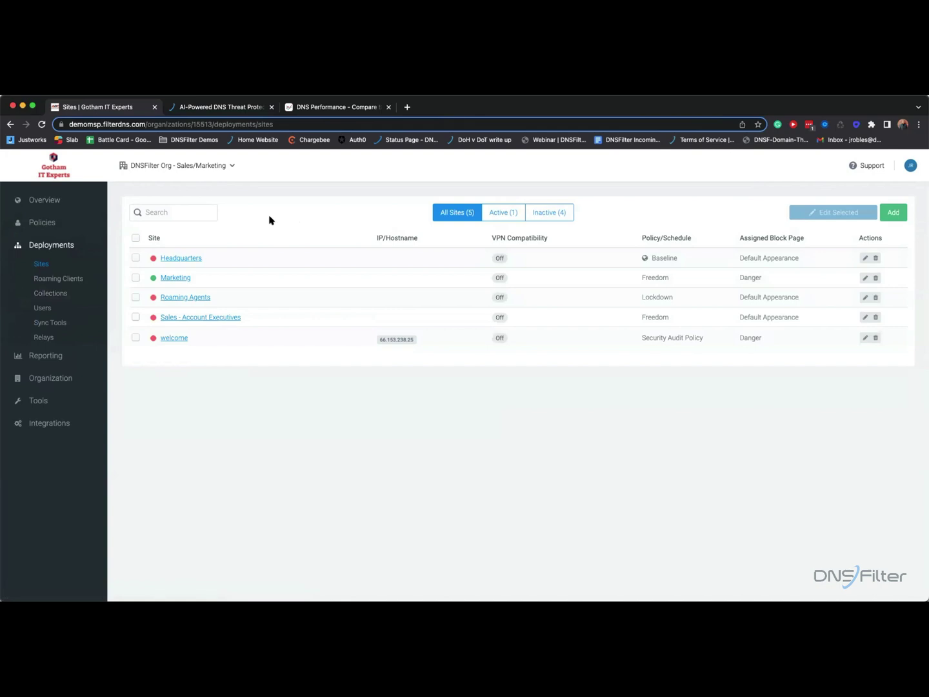
left_click(170, 343)
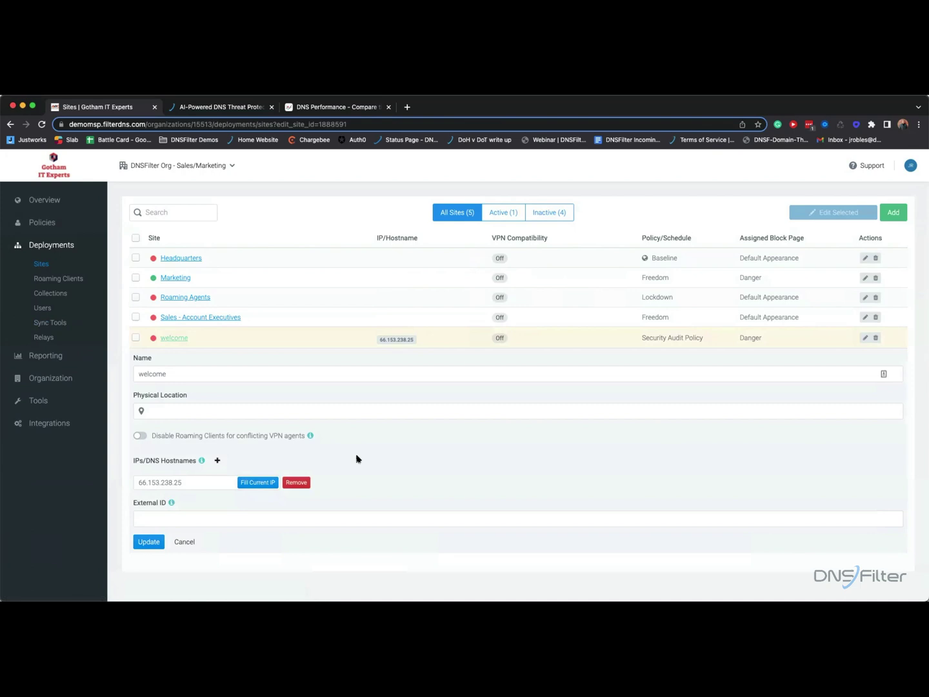
left_click(651, 338)
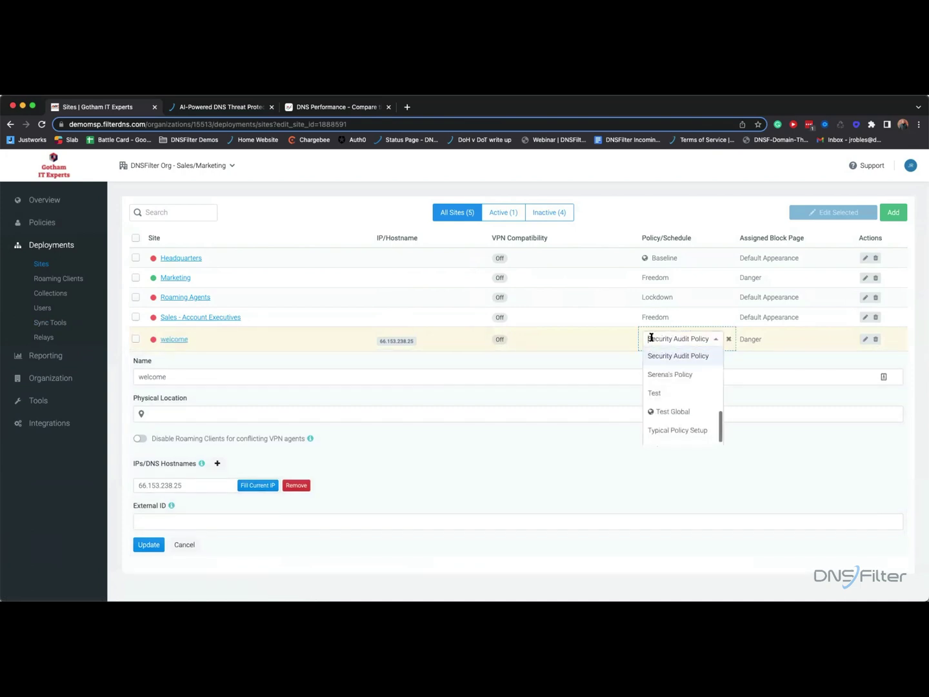
scroll(660, 383, "down", 1)
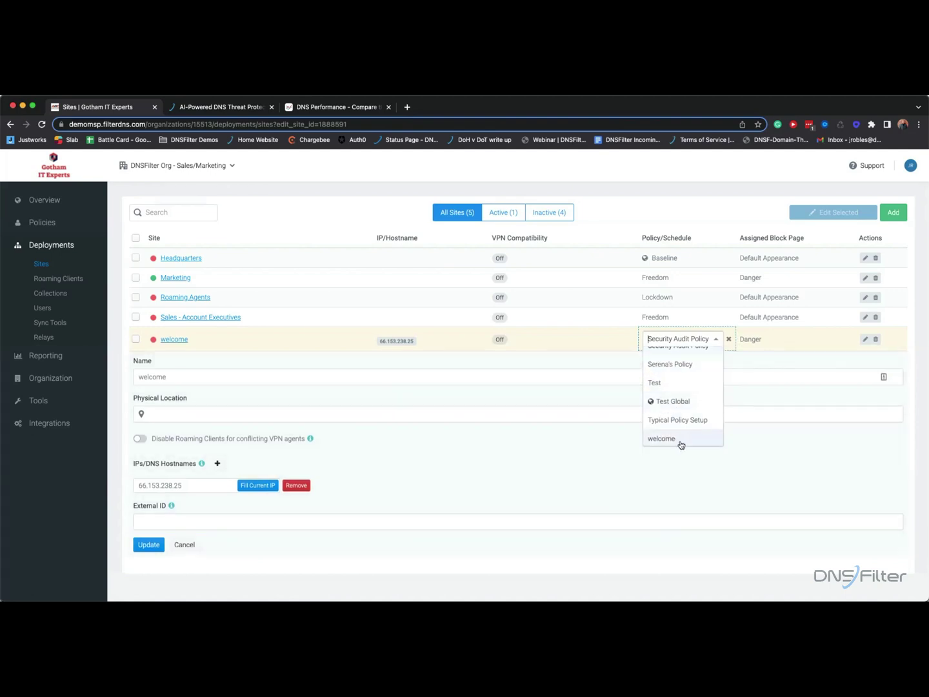
Review the roaming clients list, their Install options, and the Collections list
left_click(31, 282)
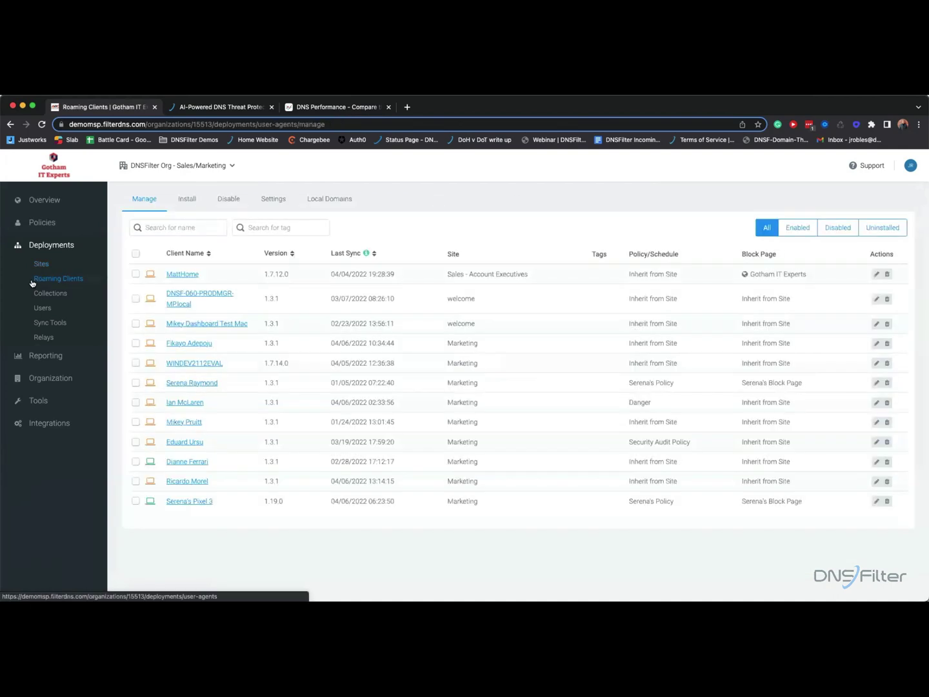
left_click(181, 204)
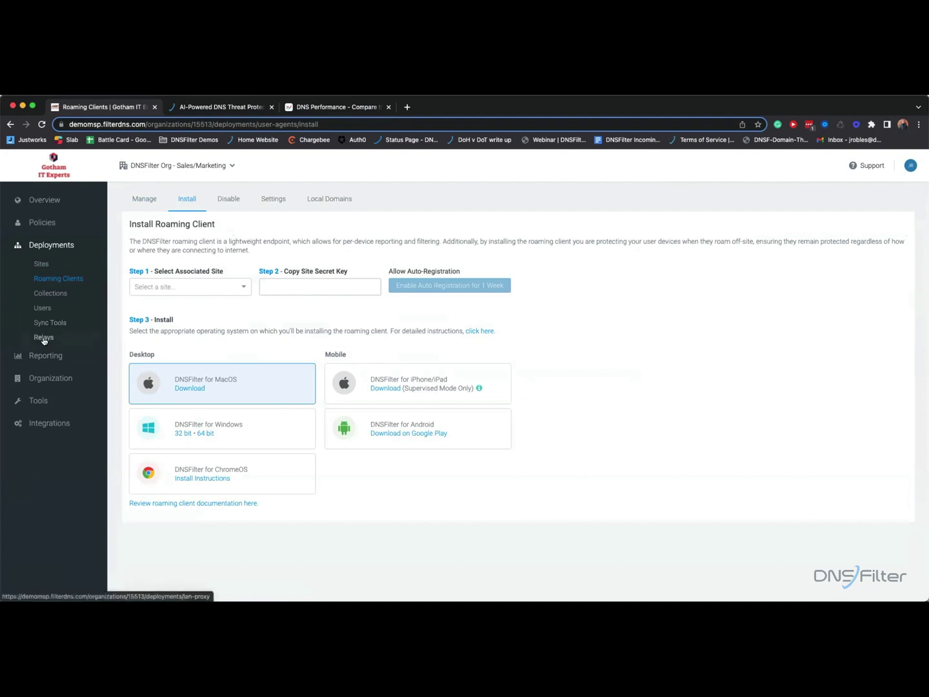
left_click(39, 295)
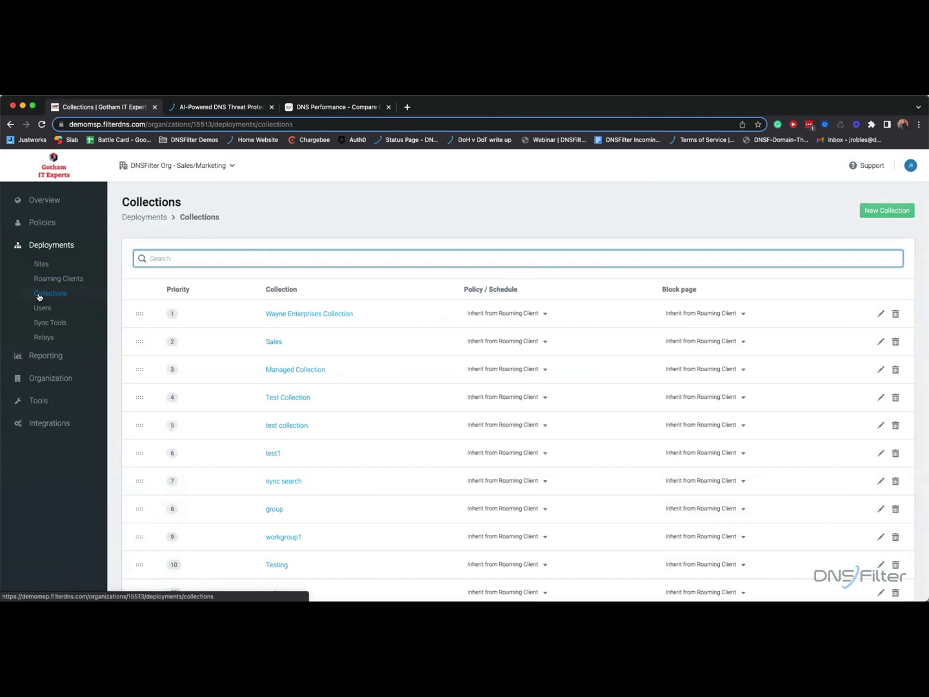
In Insights reporting, break the section down by all requests rather than blocked threats
left_click(44, 363)
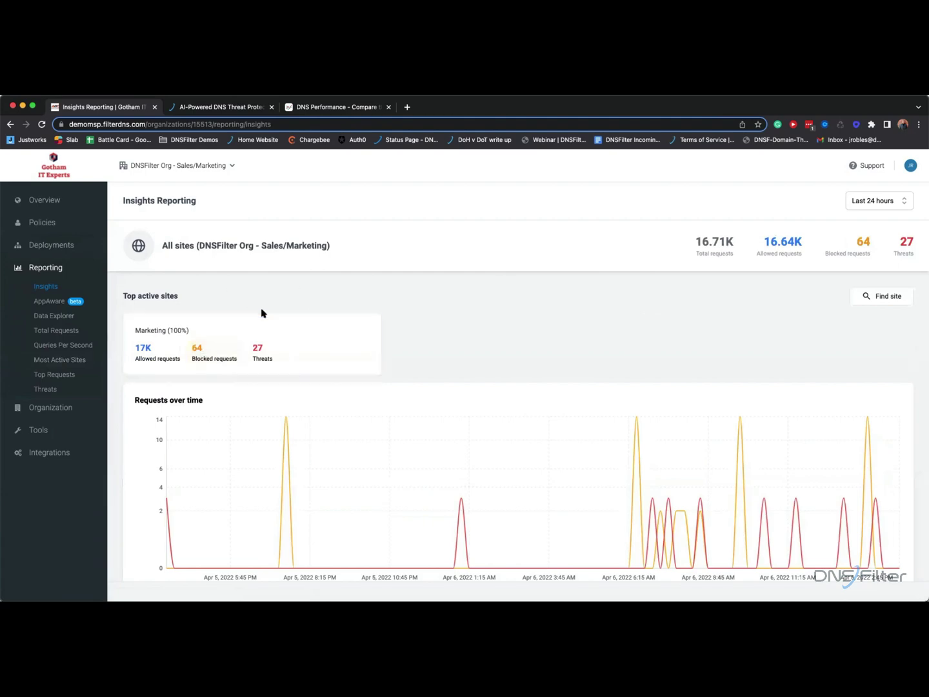
scroll(261, 313, "down", 3)
scroll(262, 313, "down", 3)
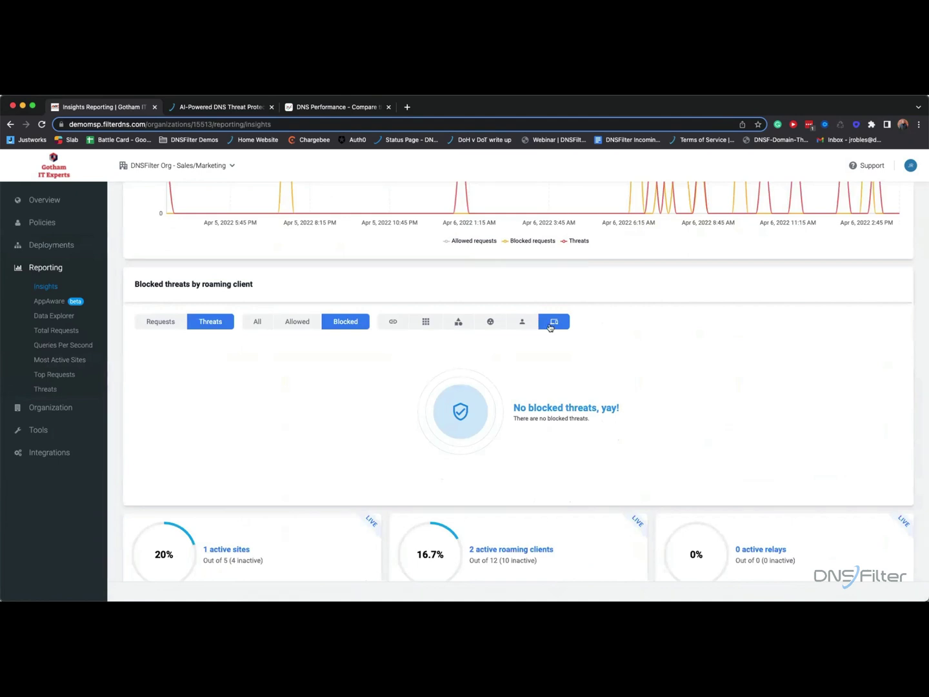
left_click(153, 322)
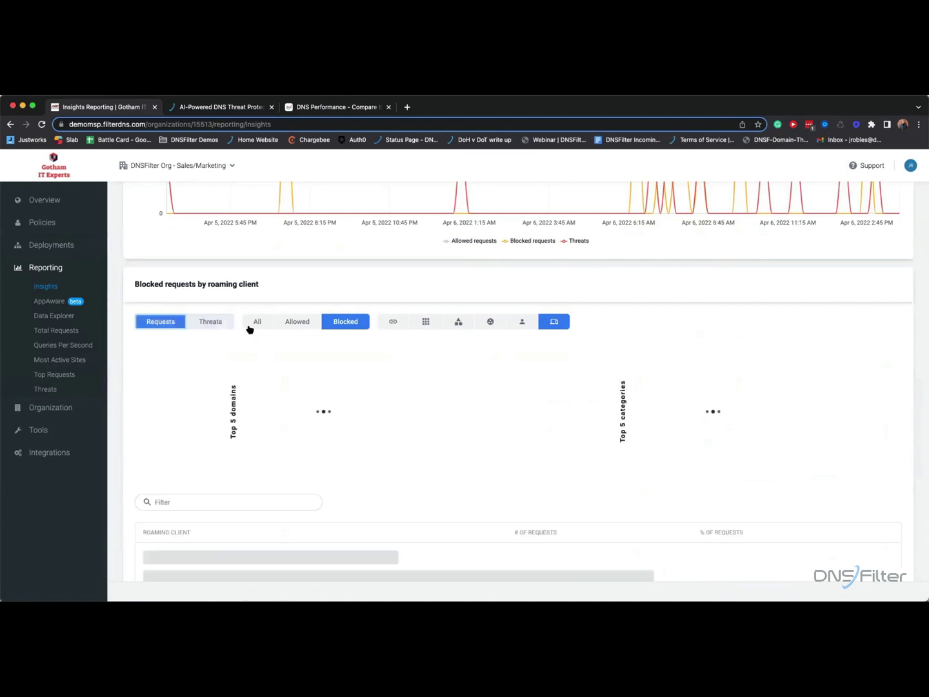
left_click(250, 326)
scroll(382, 380, "down", 3)
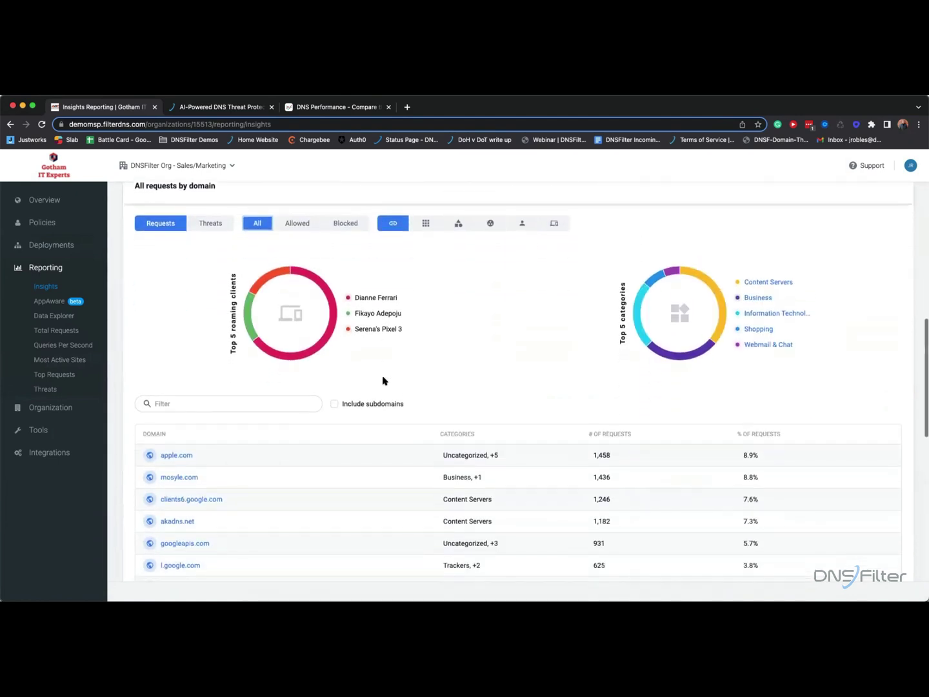
scroll(383, 380, "down", 3)
scroll(383, 380, "down", 1)
scroll(384, 381, "down", 1)
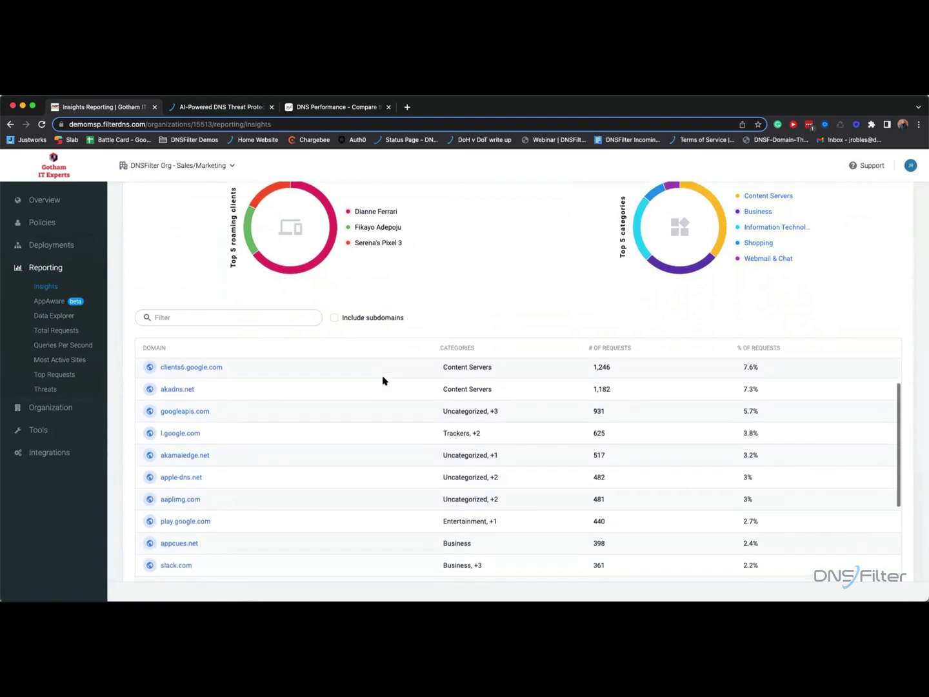
scroll(383, 381, "down", 1)
scroll(383, 381, "down", 1)
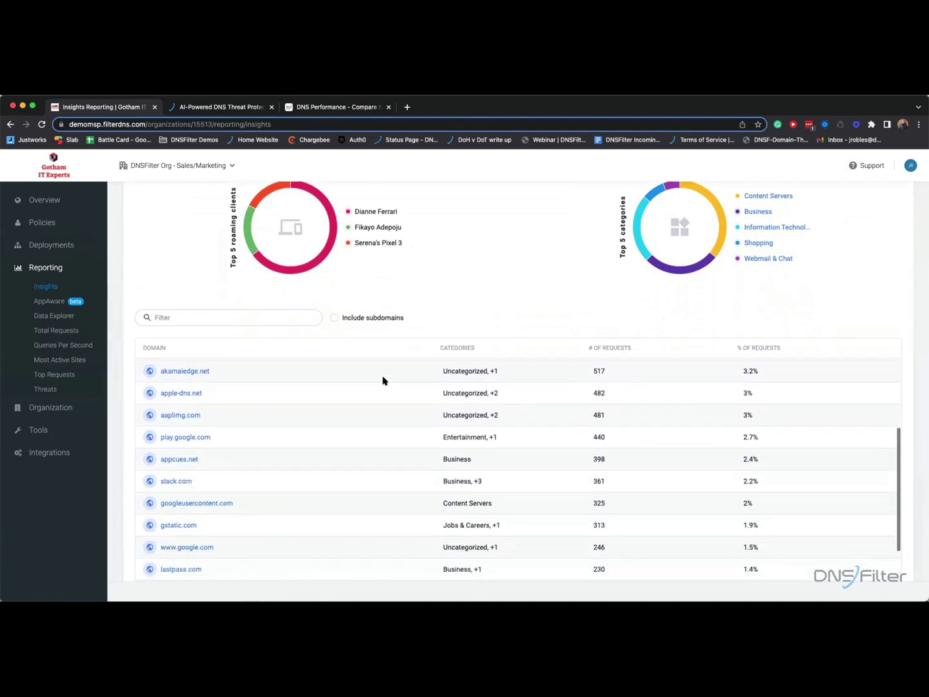
scroll(383, 380, "up", 1)
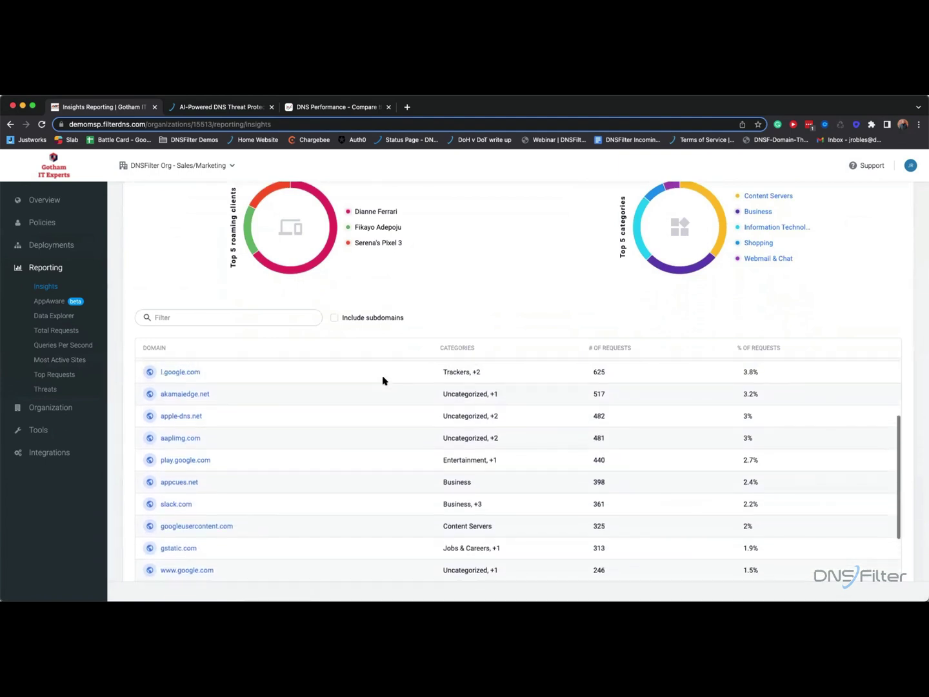
scroll(383, 380, "up", 3)
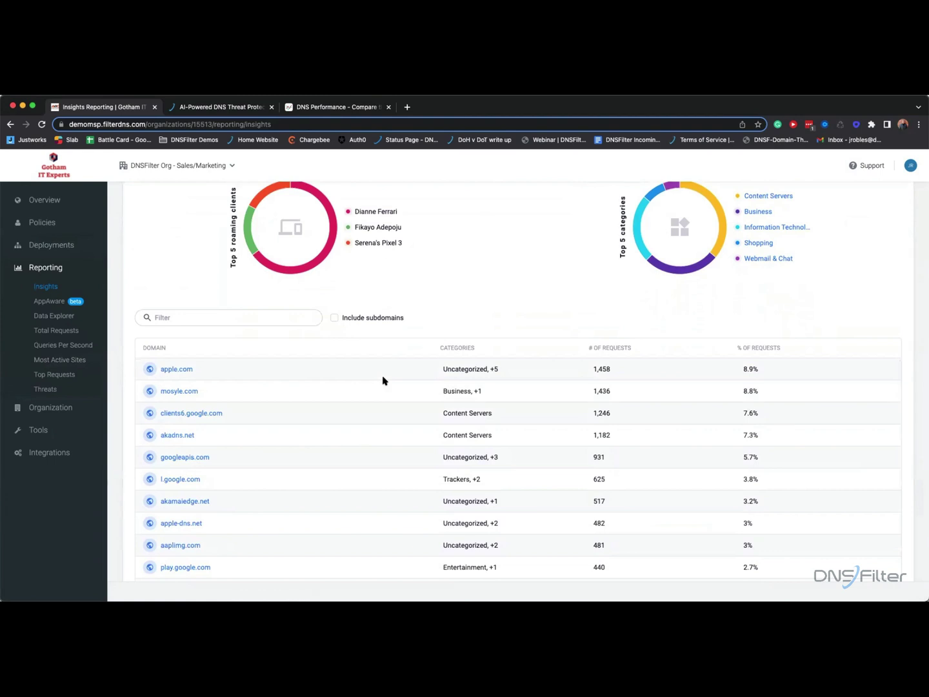